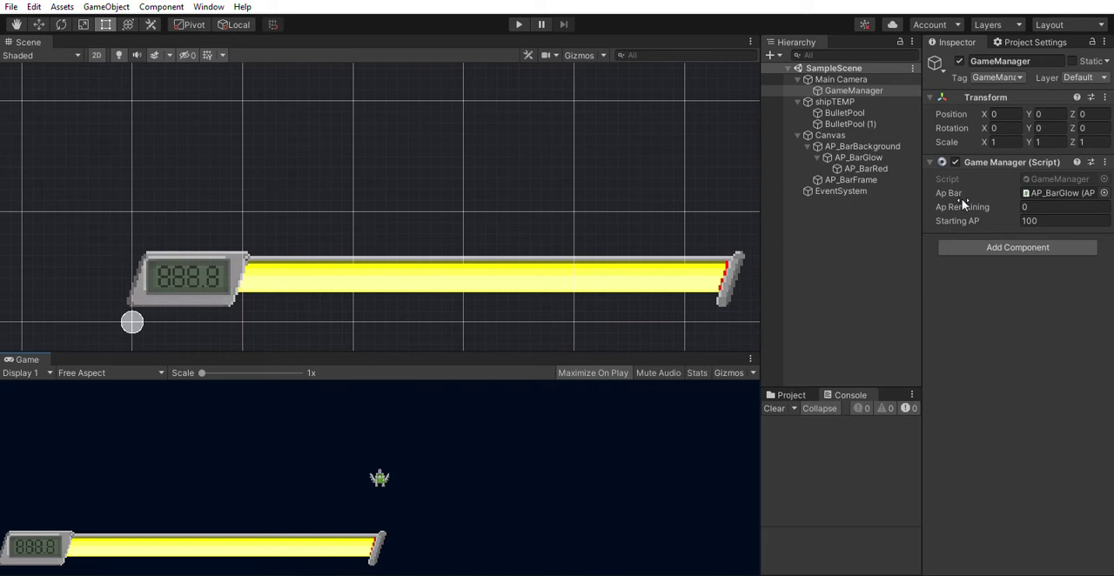
# Playtest the game, steering the ship left and right until the AP bar empties, then stop
pyautogui.click(522, 19)
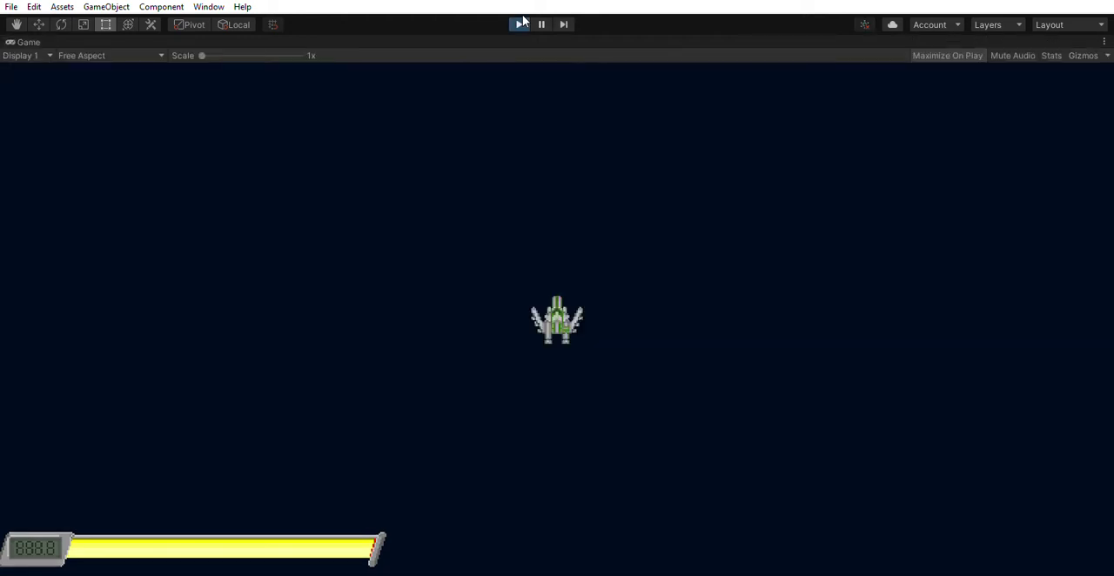
pyautogui.press('Left')
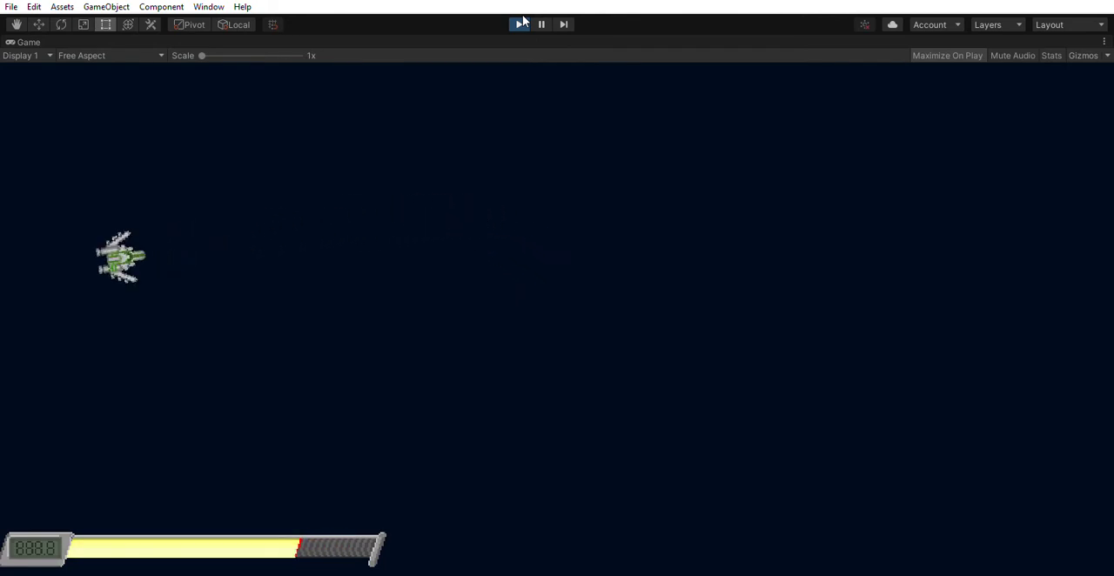
pyautogui.press('Right')
pyautogui.press('Right')
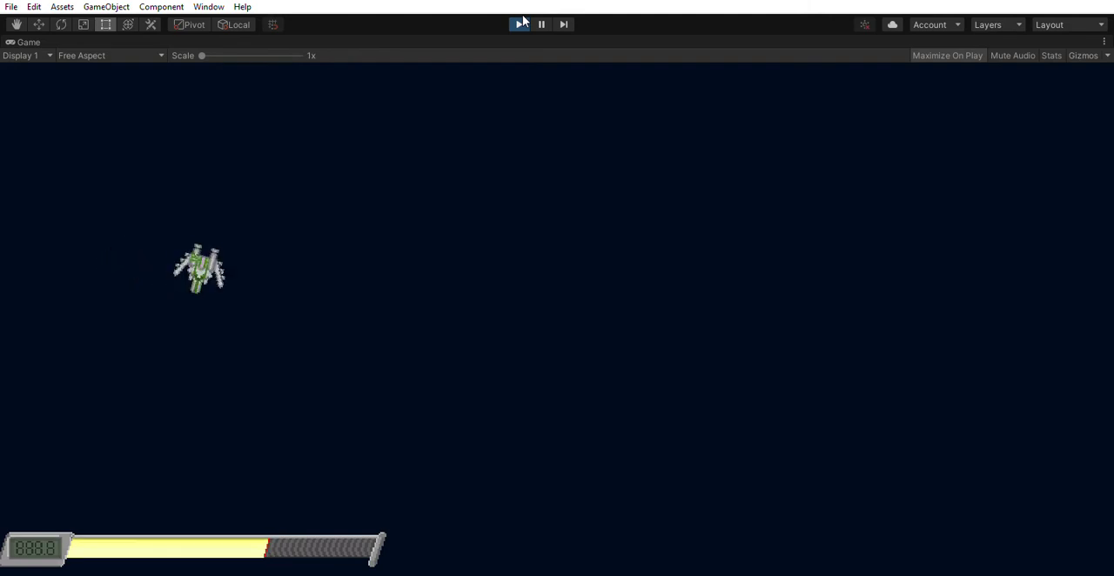
pyautogui.press('Right')
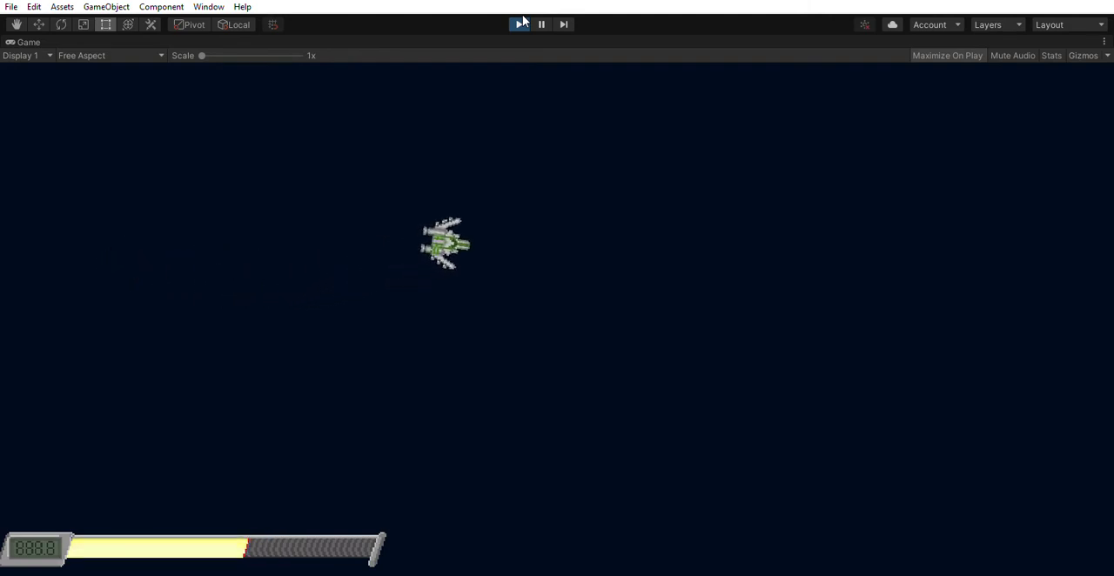
pyautogui.press('Left')
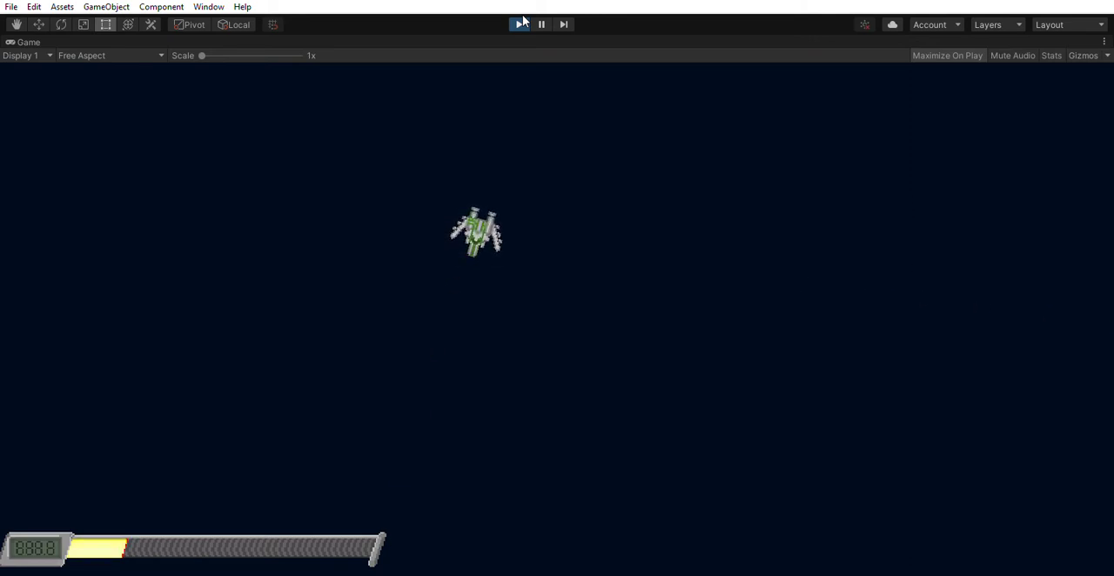
pyautogui.press('Right')
pyautogui.press('Right')
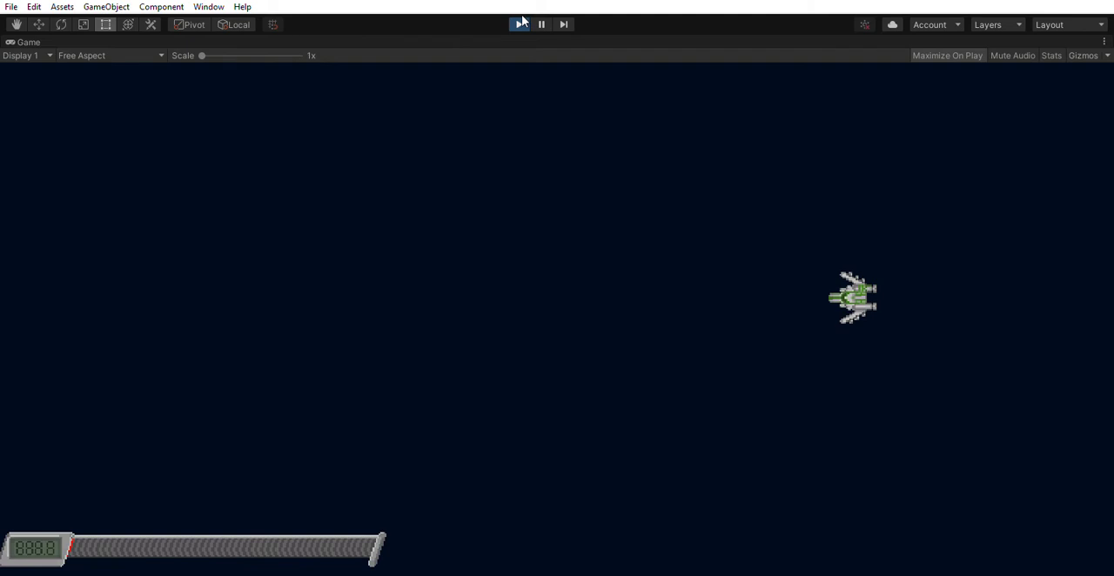
pyautogui.click(521, 23)
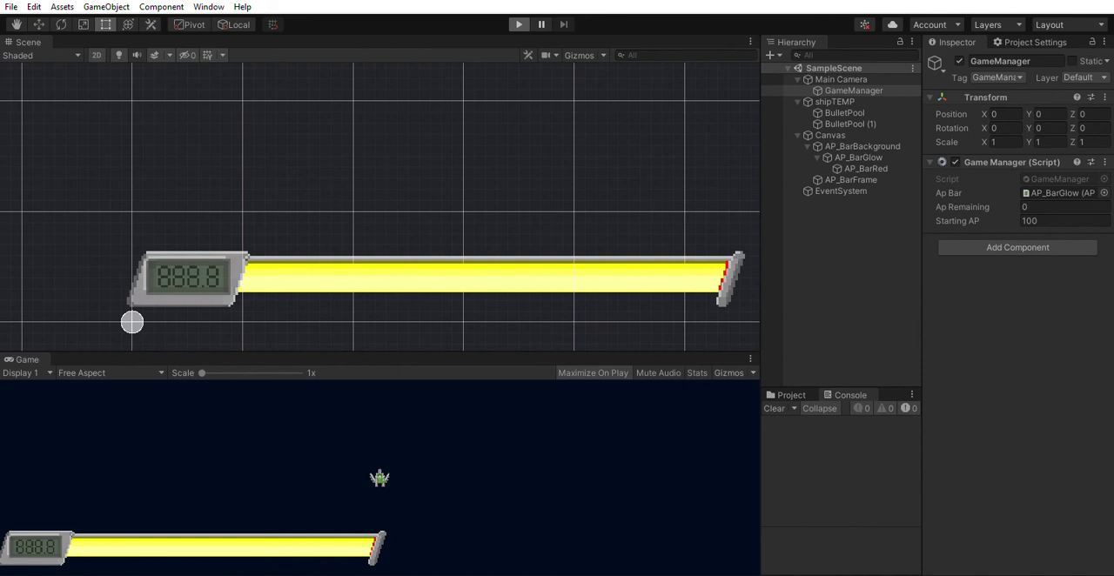
# Restart the game with Ctrl+P so the AP bar refills and the ship recenters
pyautogui.hotkey('ctrl', 'p')
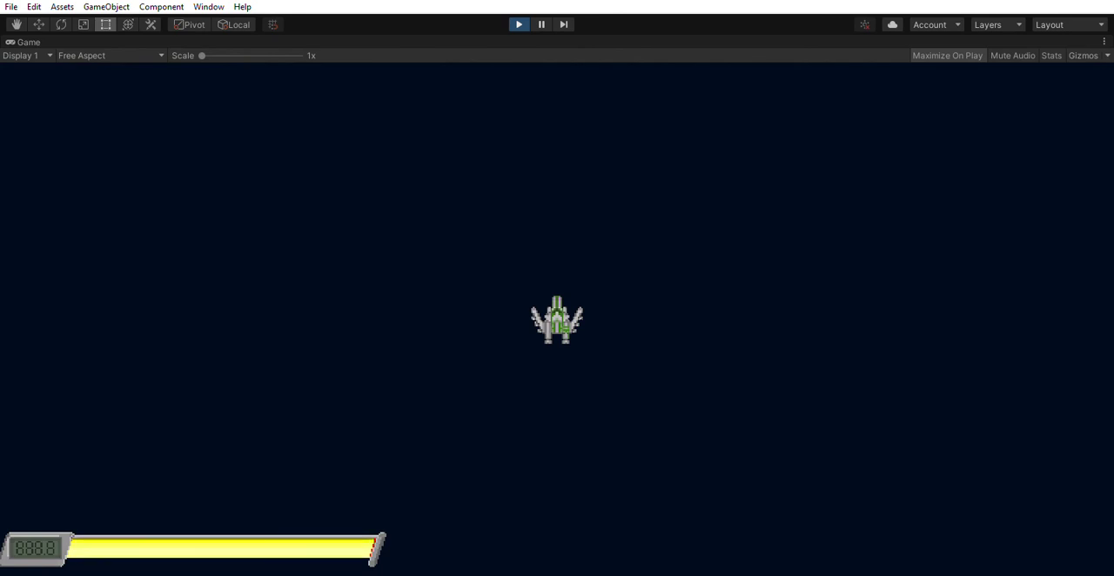
# Fire shots to the upper left, then thrust up-right until the AP bar empties
pyautogui.press('Left')
pyautogui.press('space')
pyautogui.press('Left')
pyautogui.press('Left')
pyautogui.press('space')
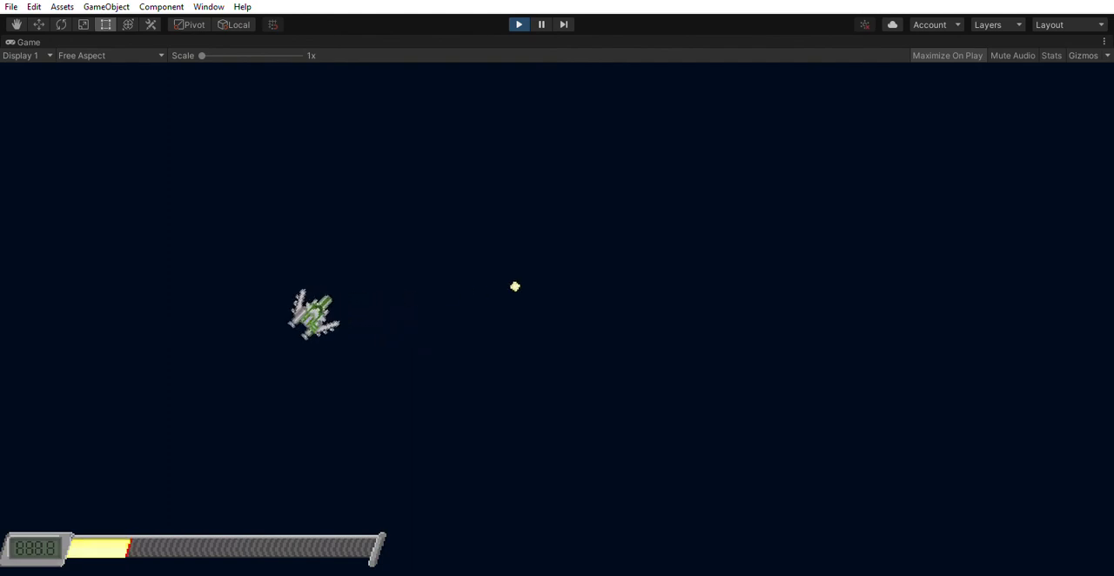
pyautogui.press('Up')
pyautogui.press('Up')
pyautogui.press('Left')
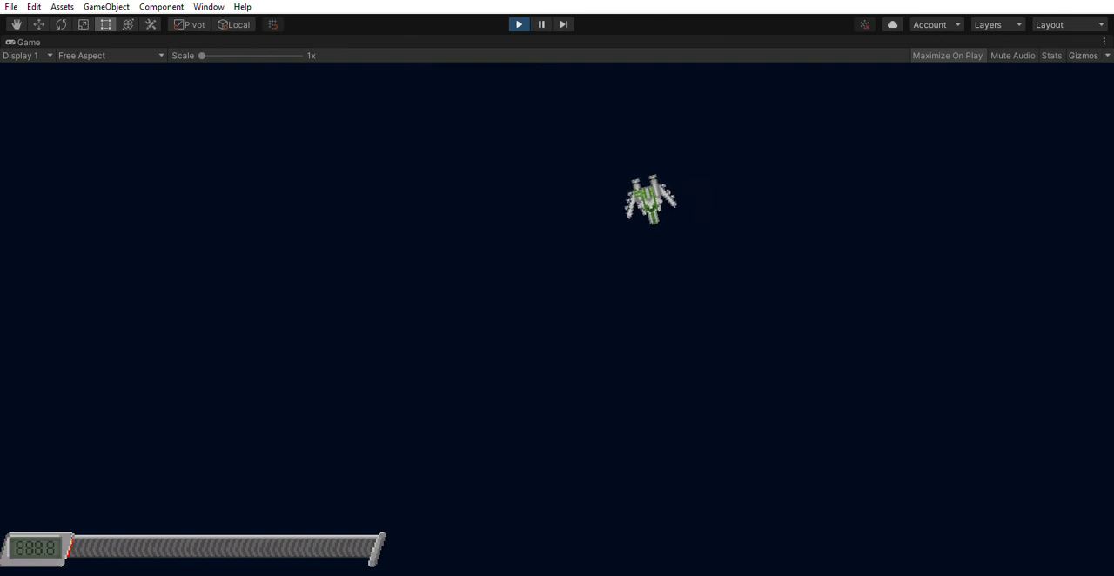